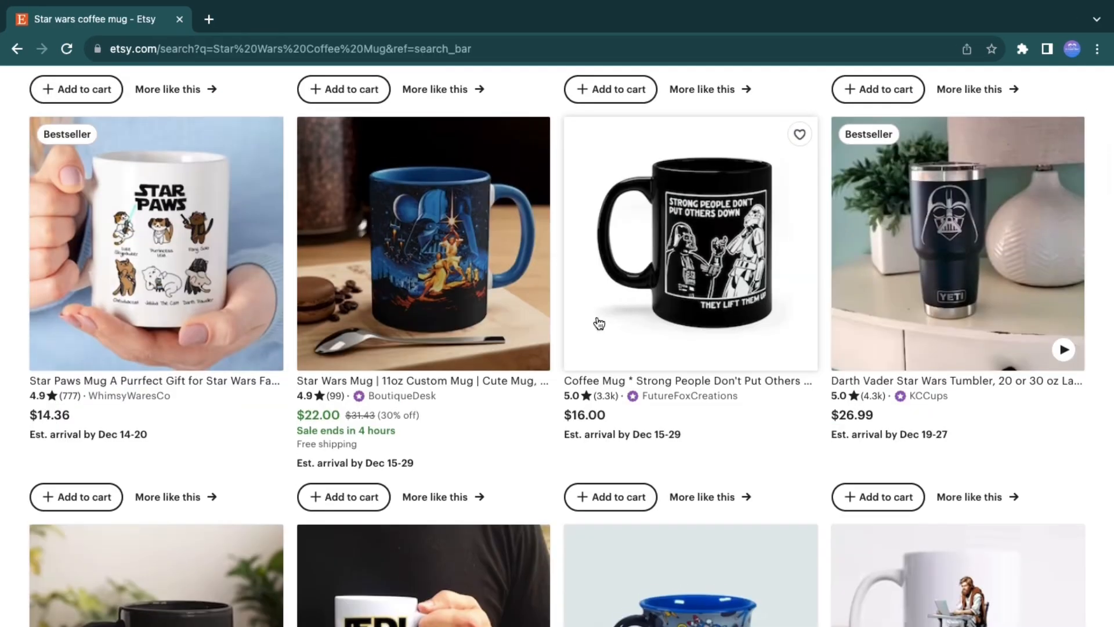
# - Open the "Strong People Don't Put Others Down" coffee mug listing and examine the shop's reviews and rating count
pyautogui.click(598, 322)
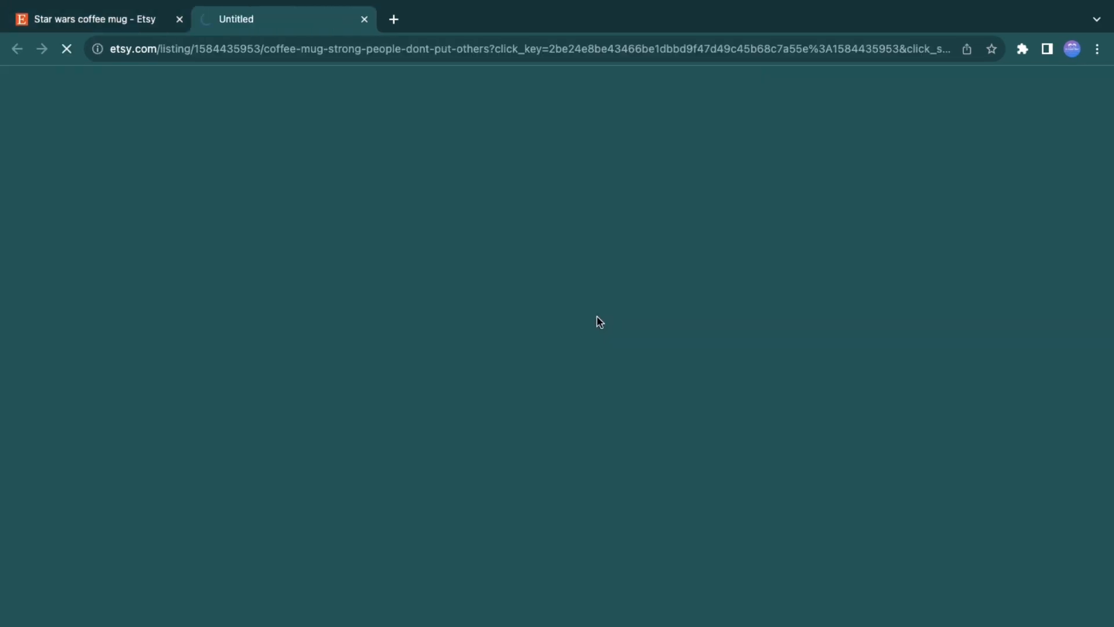
pyautogui.scroll(-7, 555, 299)
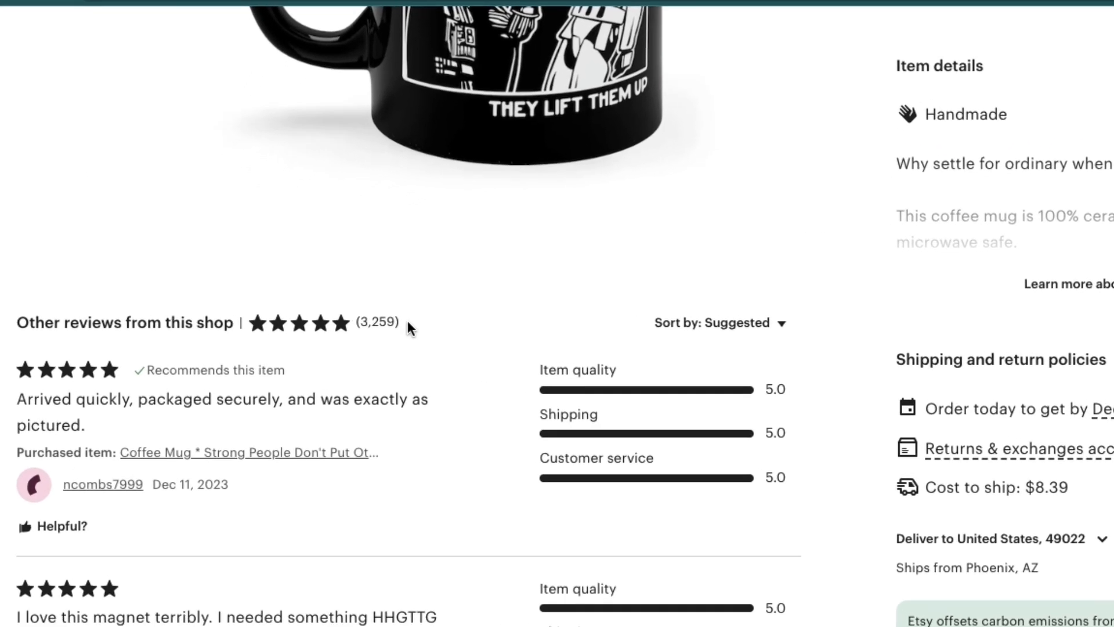
pyautogui.moveTo(351, 316); pyautogui.dragTo(315, 317)
pyautogui.click(587, 344)
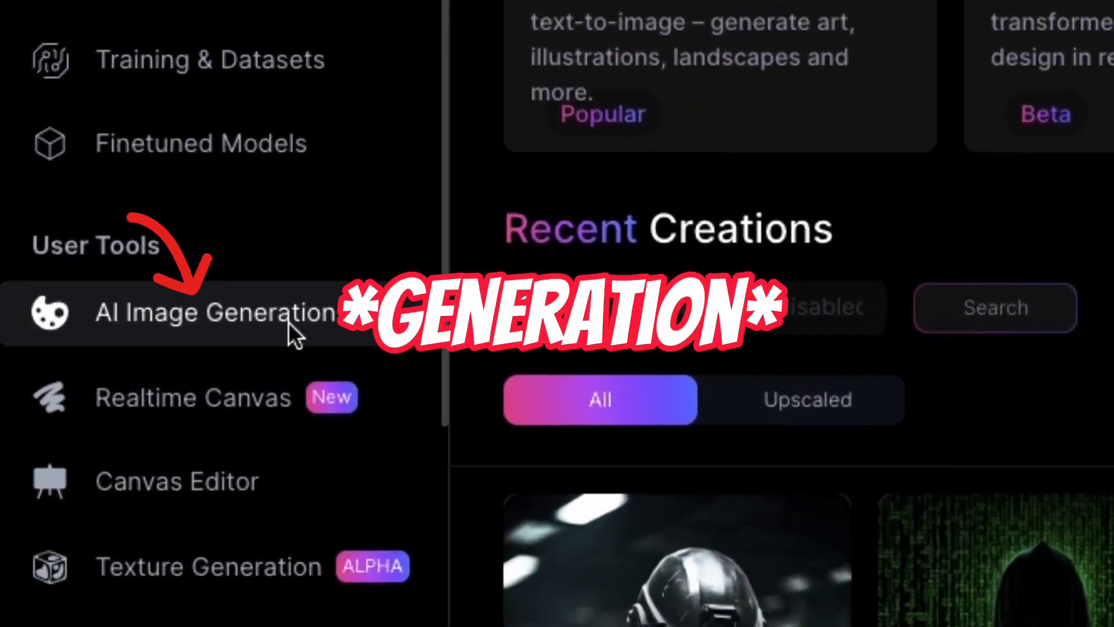
# - In Leonardo.Ai, generate images from the prompt "create a 3D star wars image with dark vader white background and neon lights clip art vector image"
pyautogui.click(234, 393)
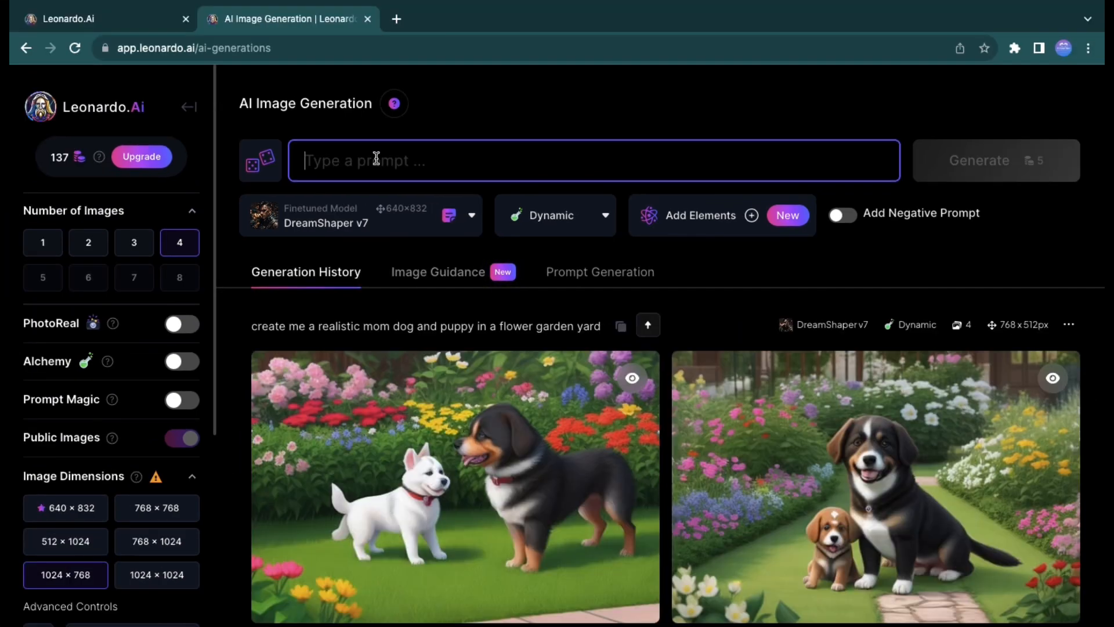
pyautogui.write('create a 3D star wars image with dark vader white background and neon lights clip art vector image')
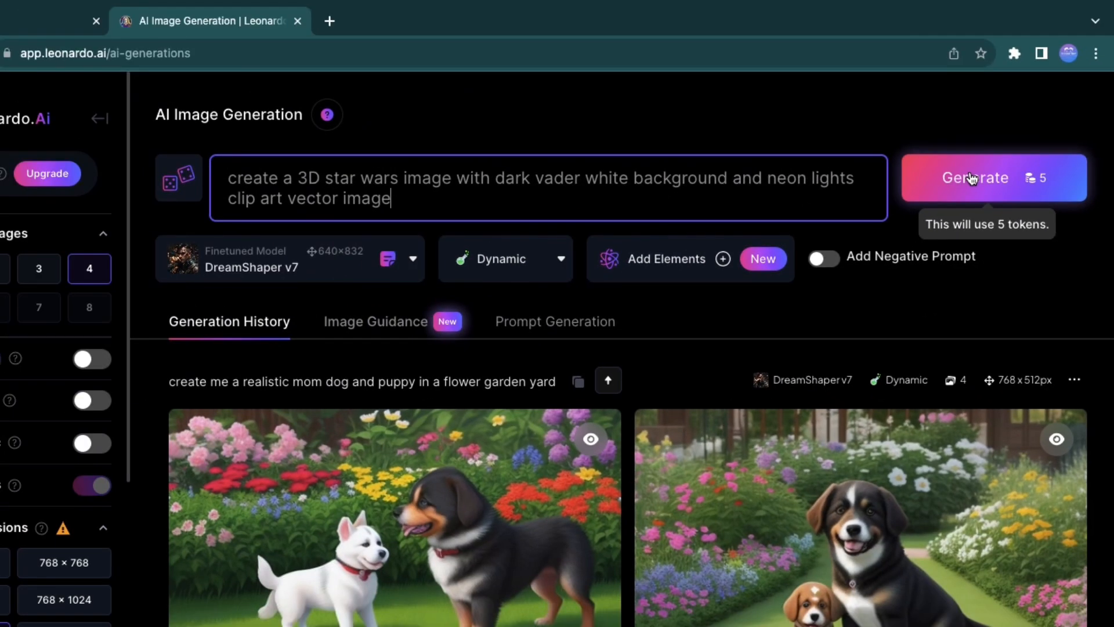
pyautogui.click(903, 132)
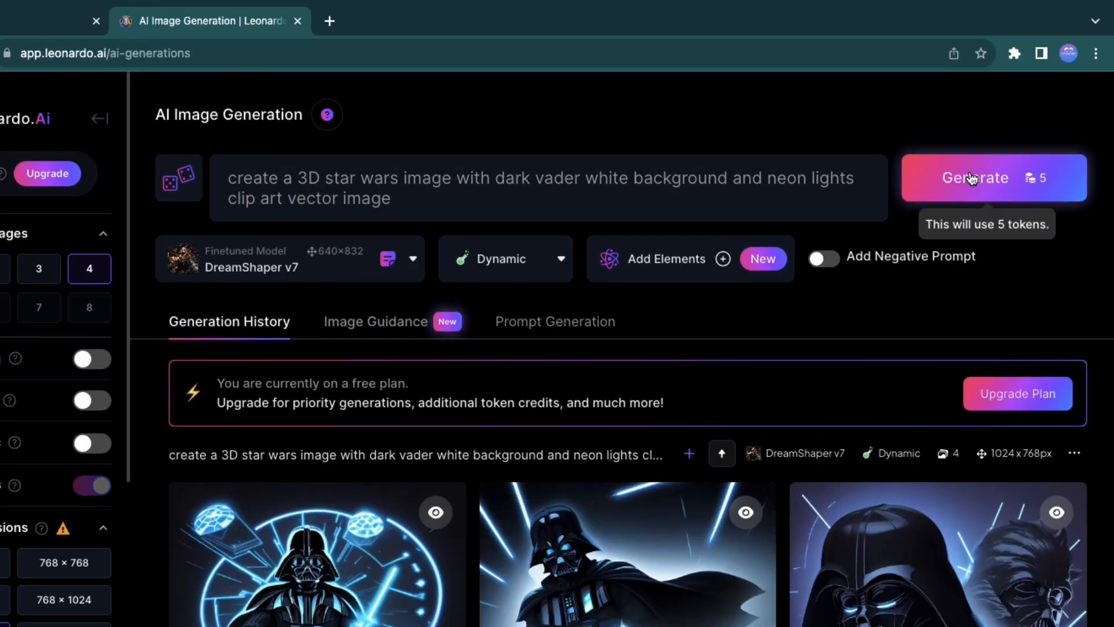
pyautogui.scroll(-4, 972, 178)
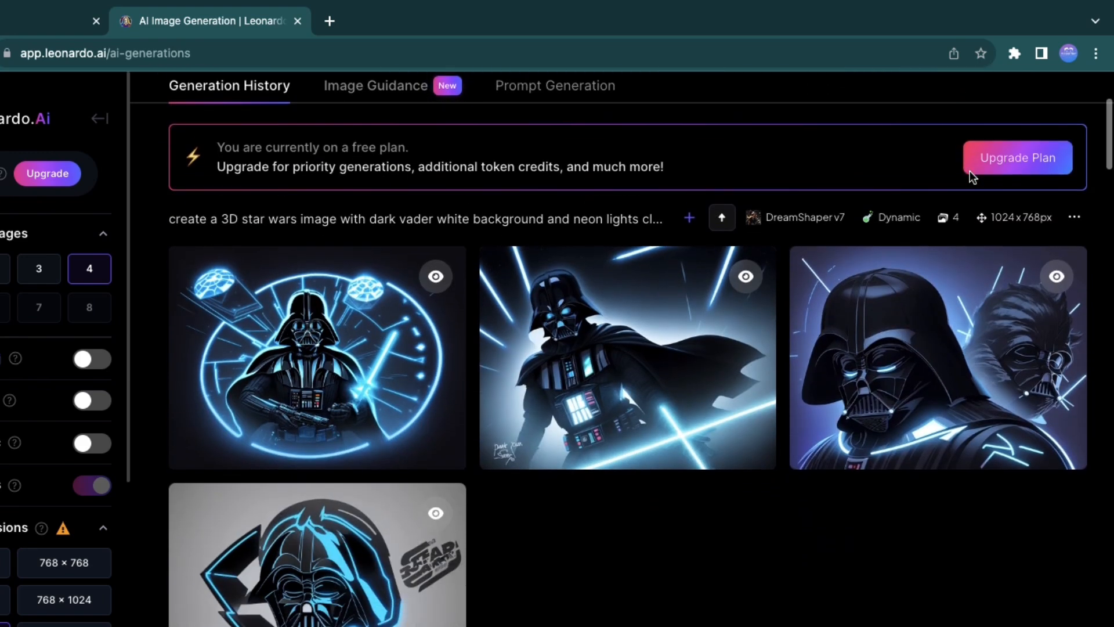
pyautogui.scroll(1, 972, 177)
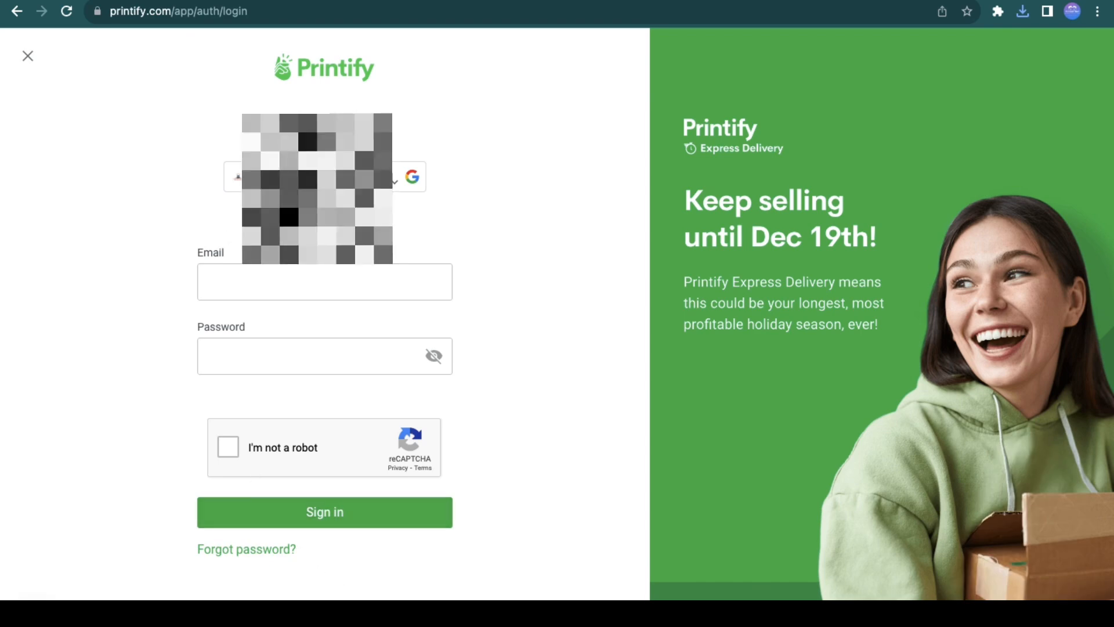
# - Sign in to Printify and open the Mugs category under Home & Living in the product catalog
pyautogui.click(333, 609)
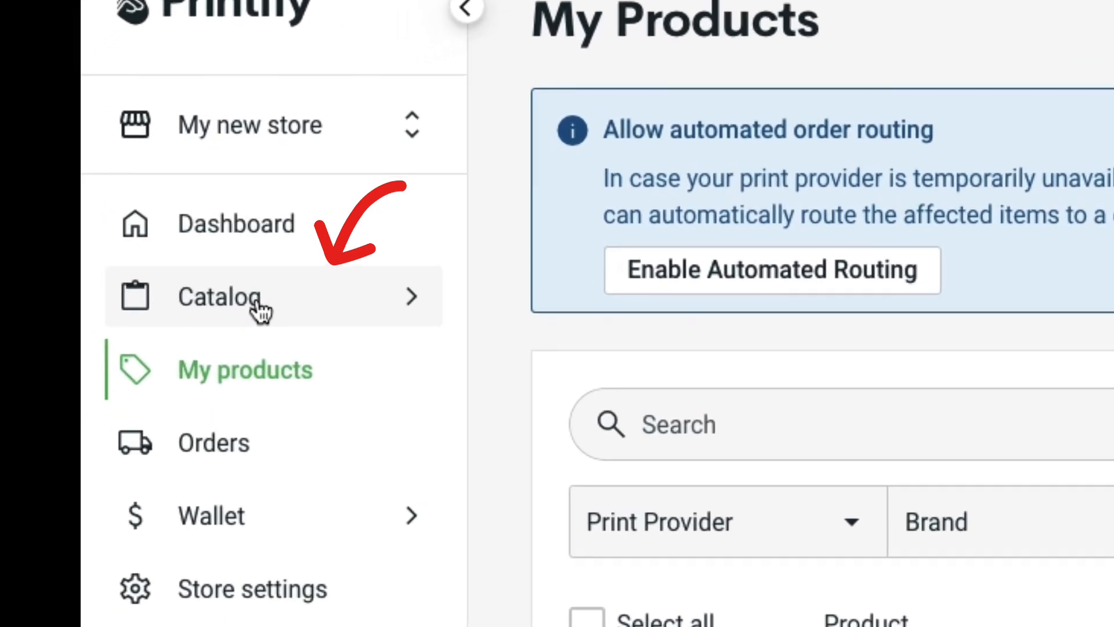
pyautogui.click(95, 274)
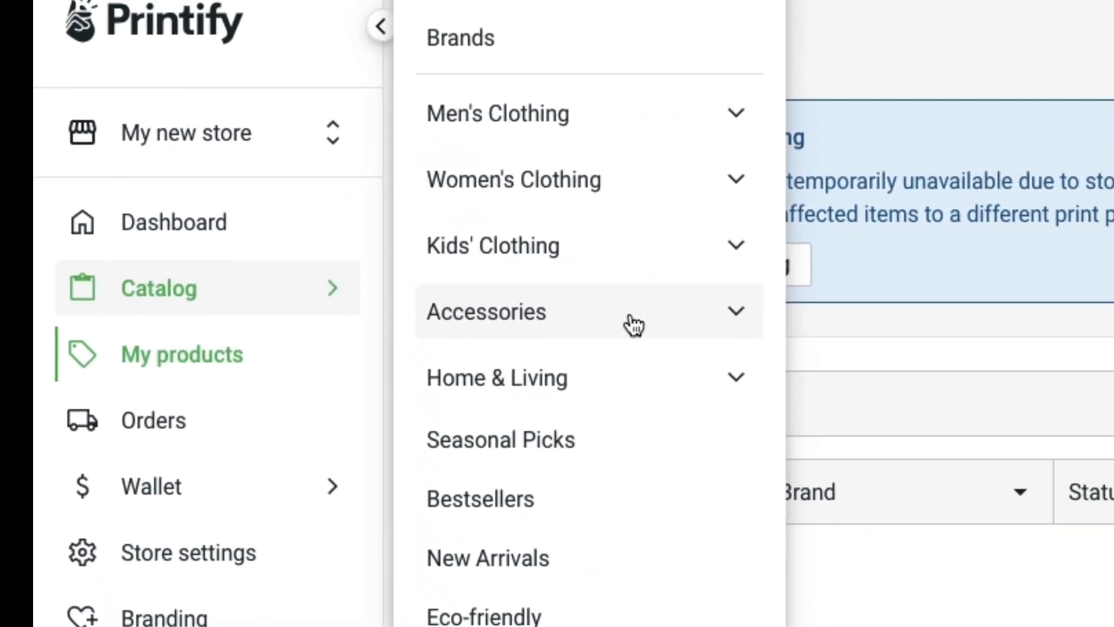
pyautogui.click(777, 403)
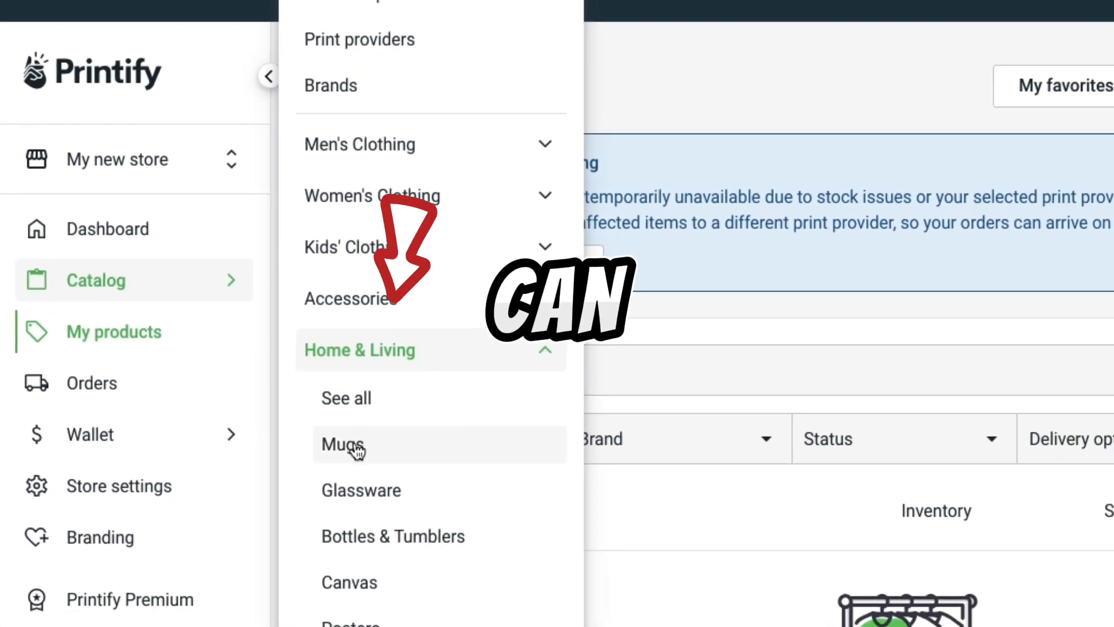
pyautogui.click(317, 434)
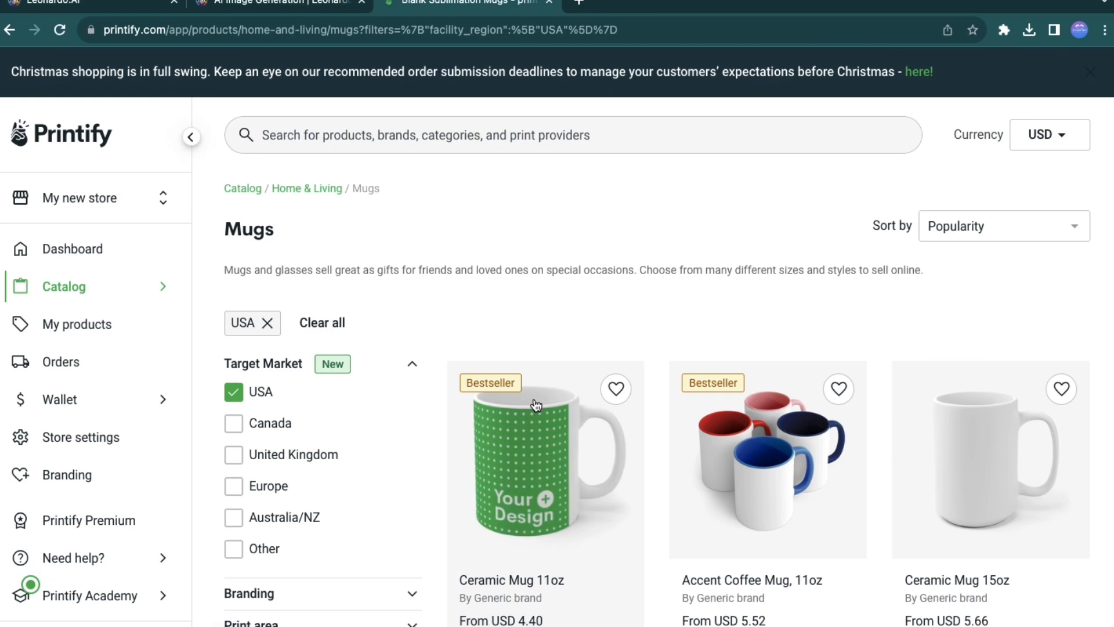
# - Choose the 11oz Black Mug and start designing it with the District Photo print provider
pyautogui.scroll(-2, 536, 405)
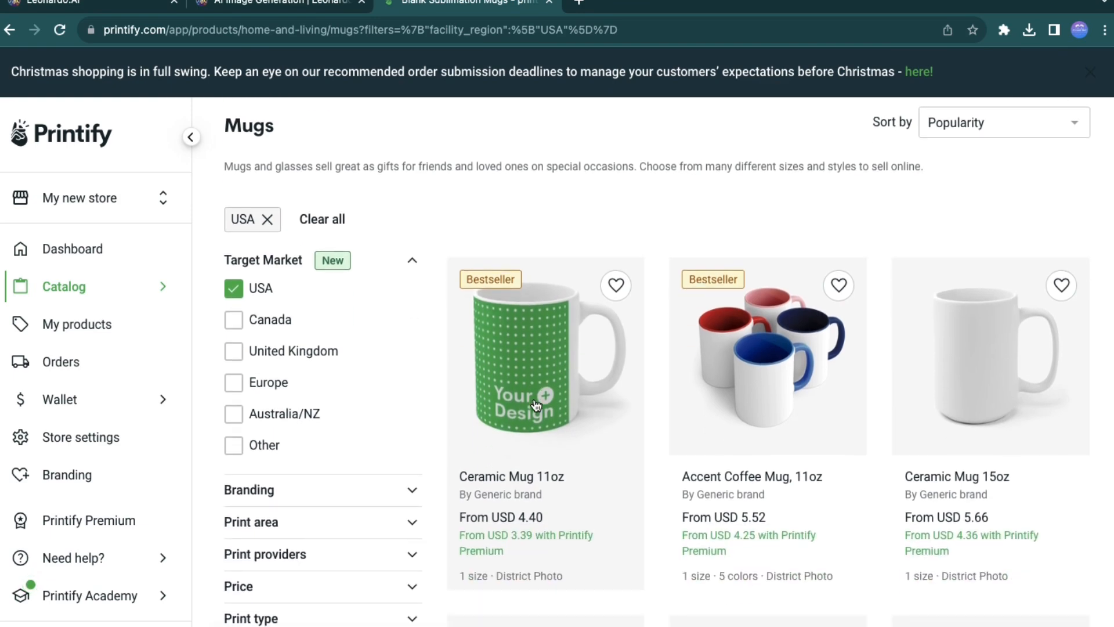
pyautogui.scroll(-5, 536, 405)
pyautogui.click(523, 437)
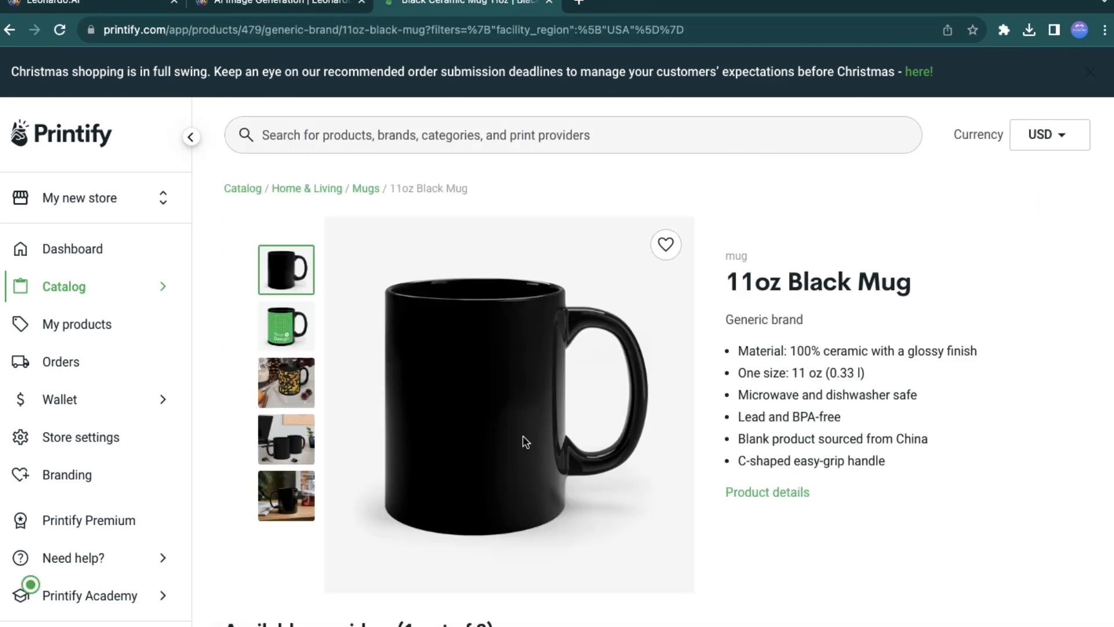
pyautogui.scroll(-4, 524, 441)
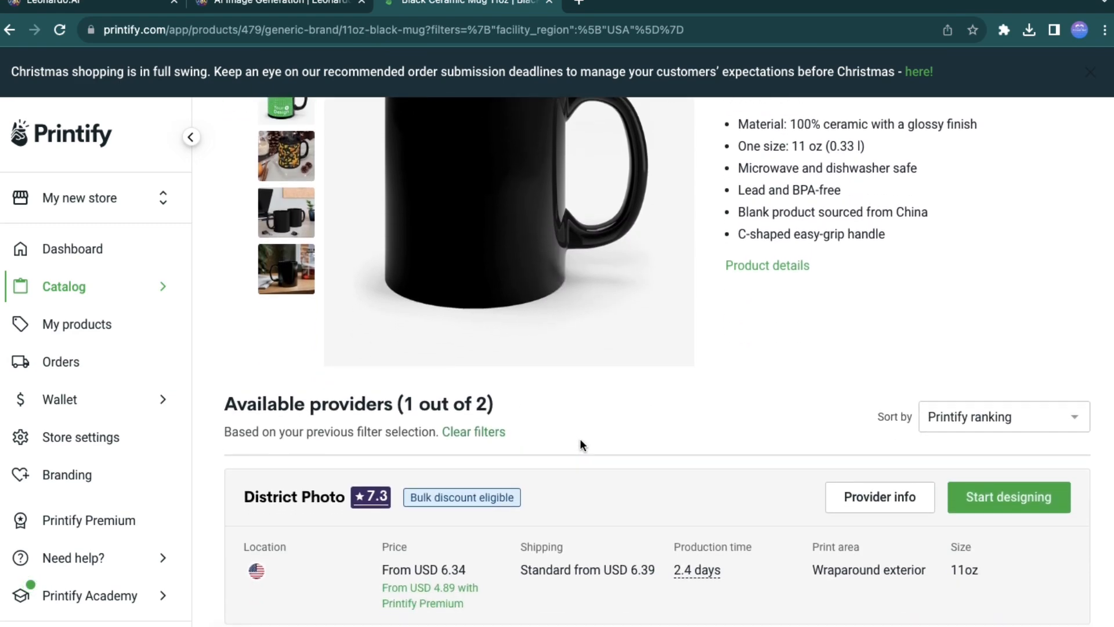
pyautogui.click(990, 500)
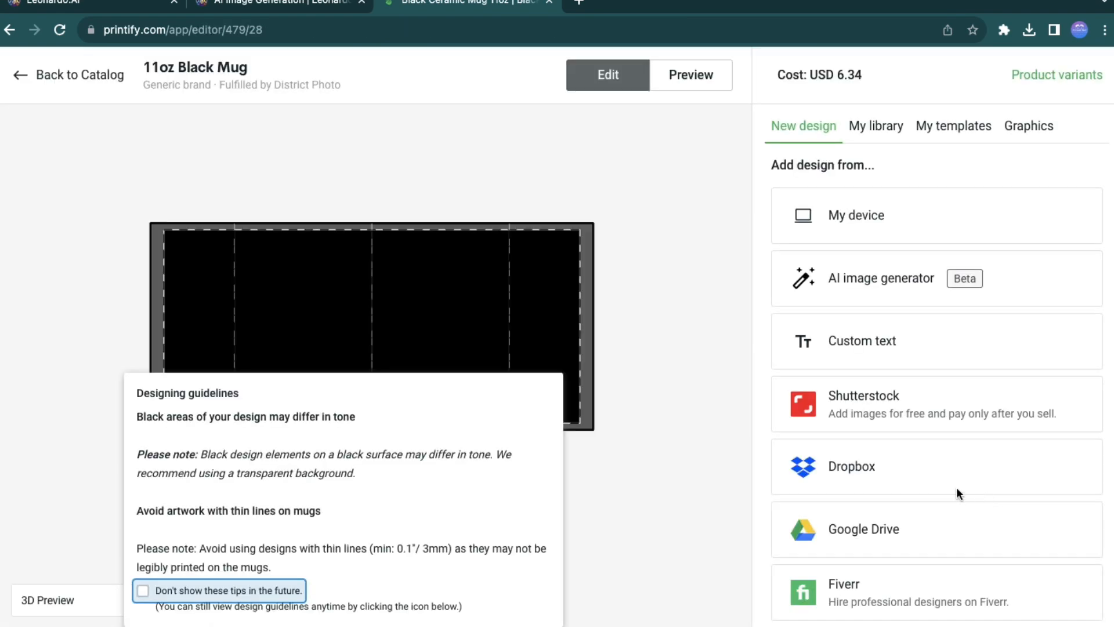
# - Upload DreamShaper_v7_create_a_3D_star_wars_image_with_dark_vader_whi_3.jpg from the Downloads folder as the mug's design
pyautogui.click(856, 222)
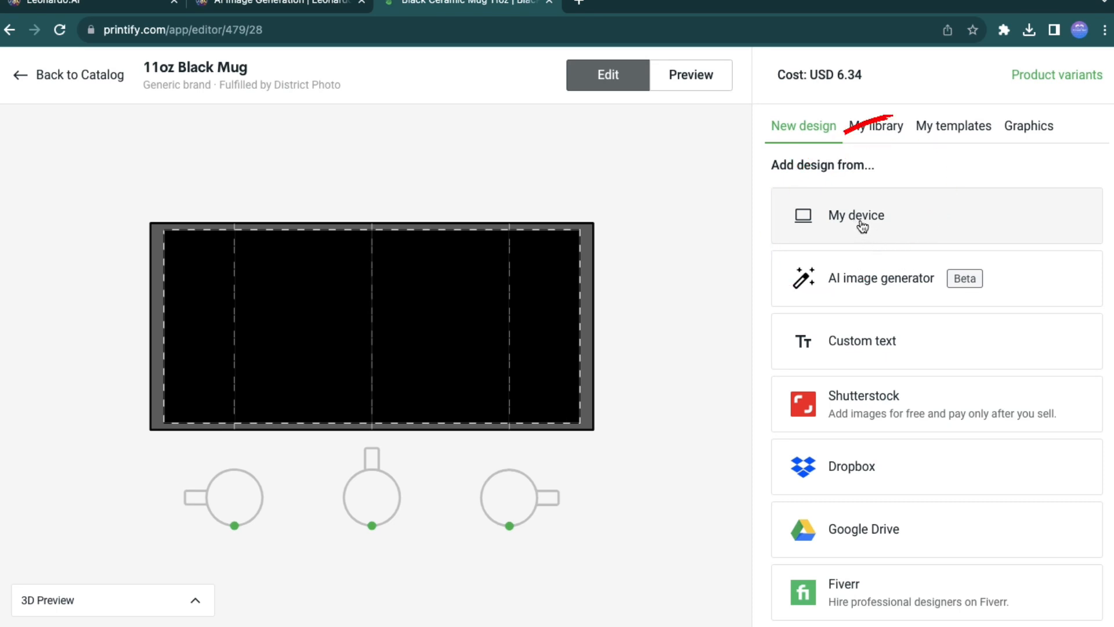
pyautogui.click(860, 219)
pyautogui.scroll(-5, 310, 304)
pyautogui.scroll(-10, 315, 284)
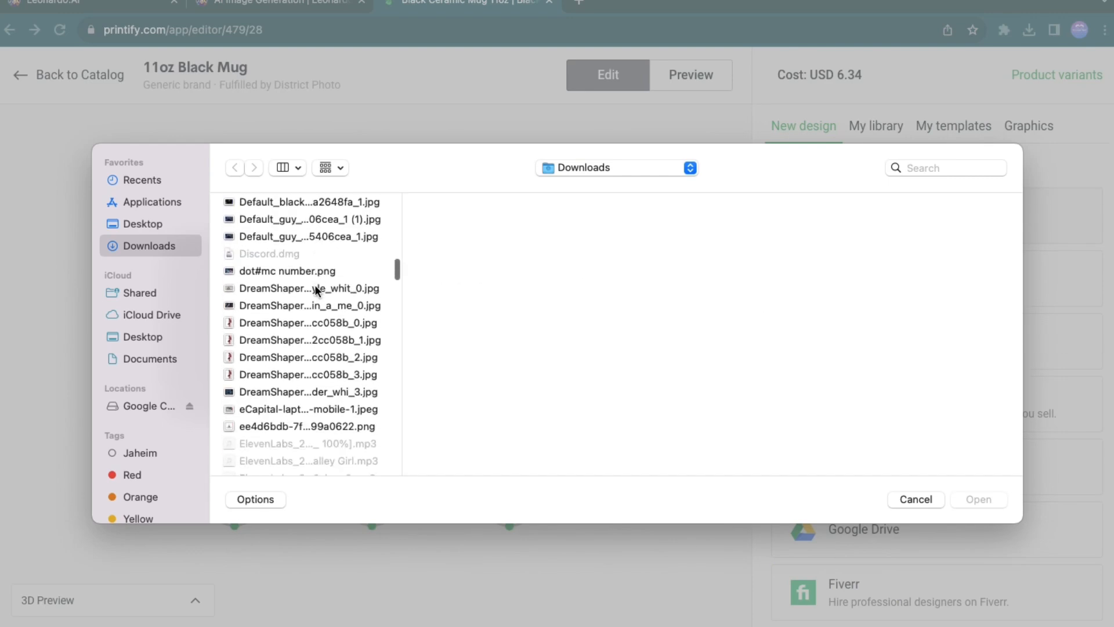
pyautogui.click(269, 346)
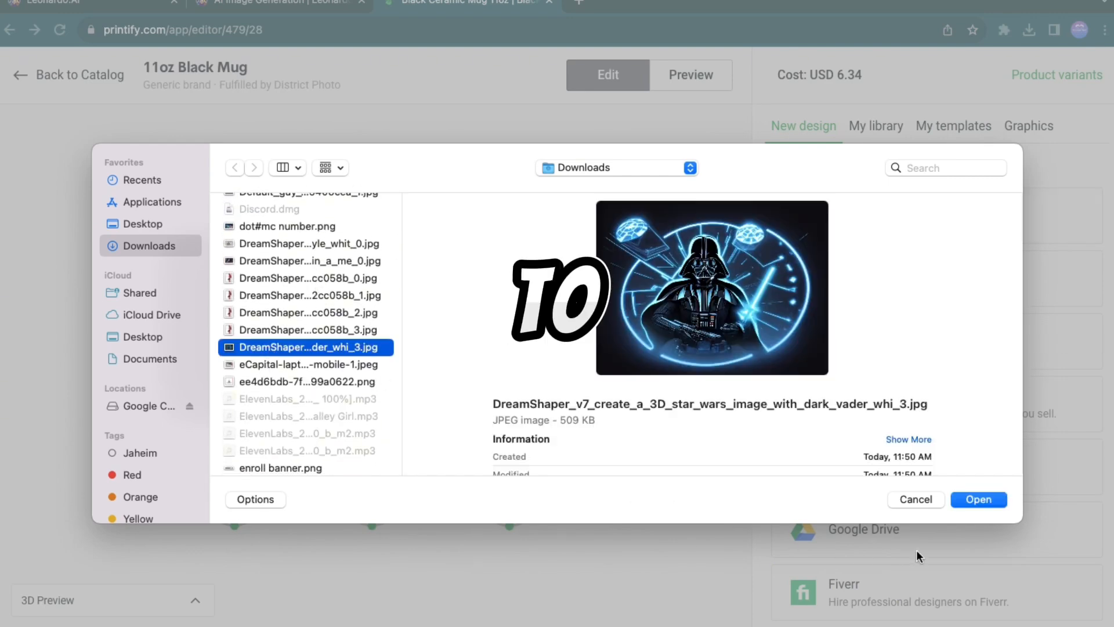
pyautogui.click(977, 500)
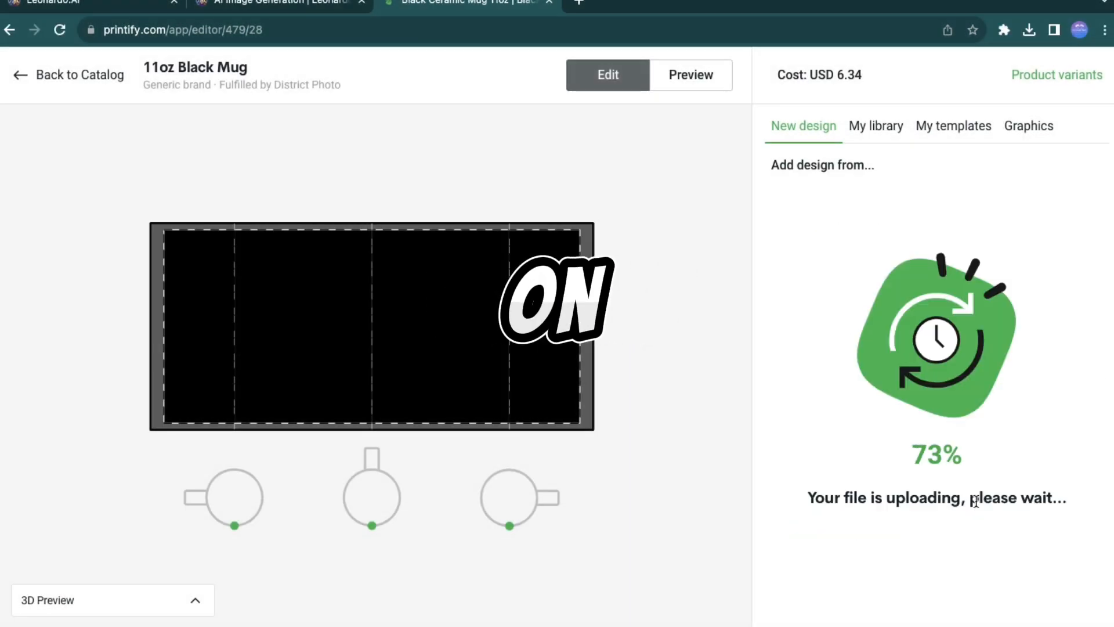
pyautogui.click(717, 451)
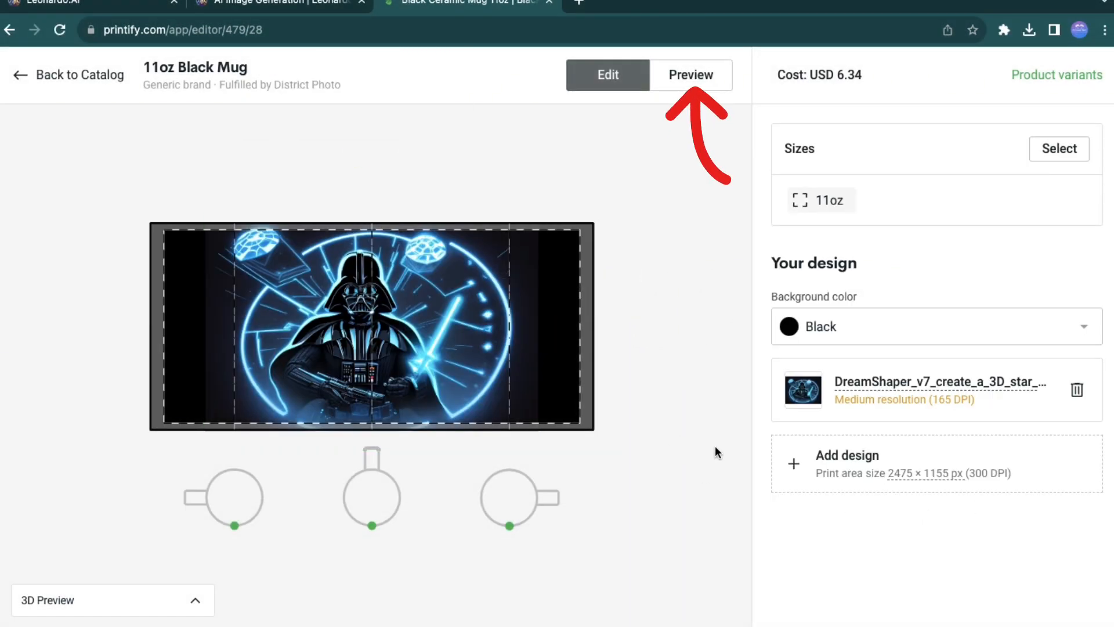
# - Preview the finished mug design in the Context 2 and Context 3 mockup views
pyautogui.click(696, 81)
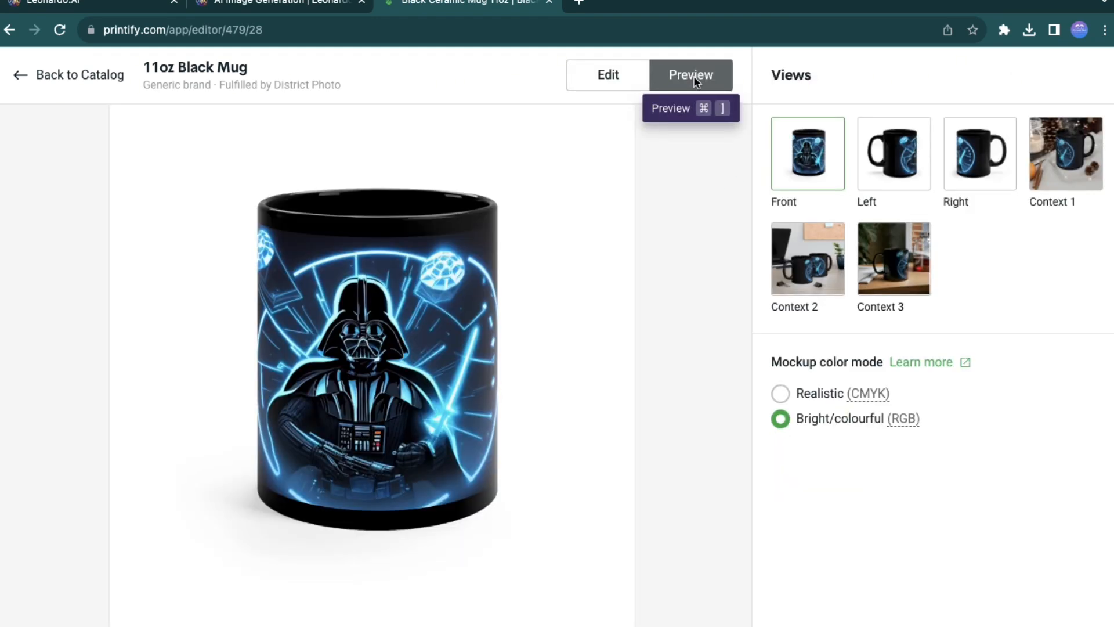
pyautogui.click(813, 258)
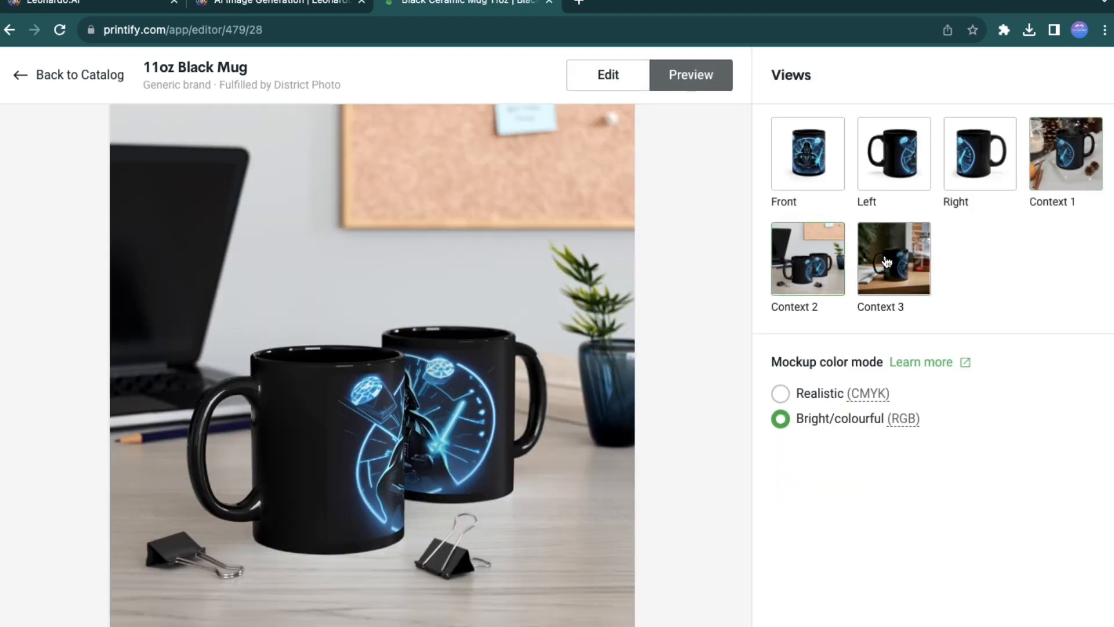
pyautogui.click(886, 262)
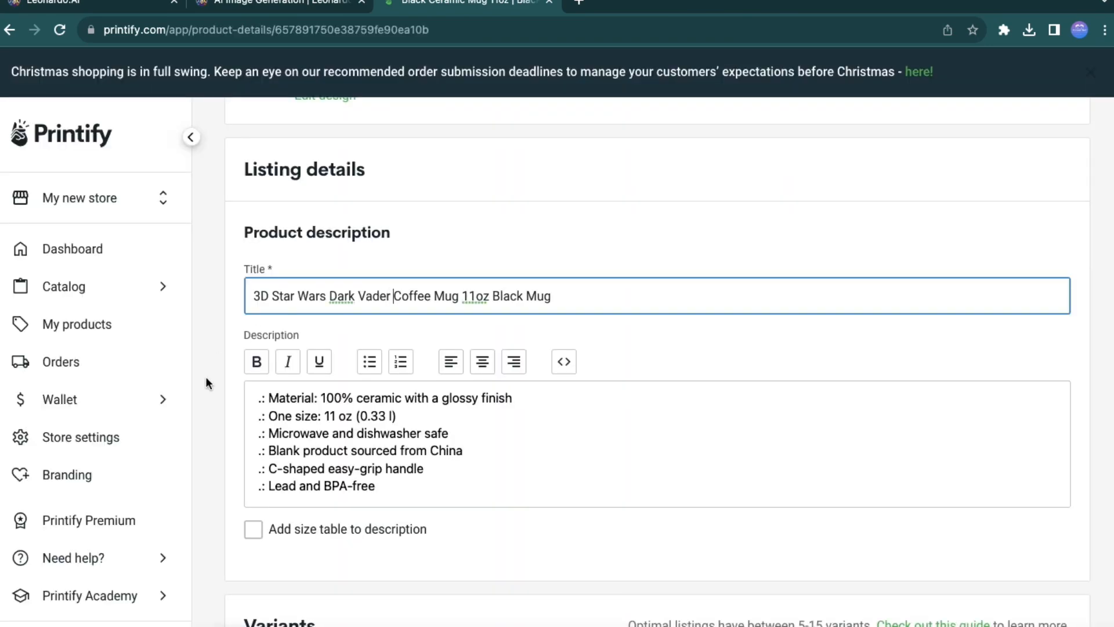
# - Review the mug listing's description, variant pricing and publishing settings
pyautogui.click(225, 382)
pyautogui.scroll(-7, 318, 391)
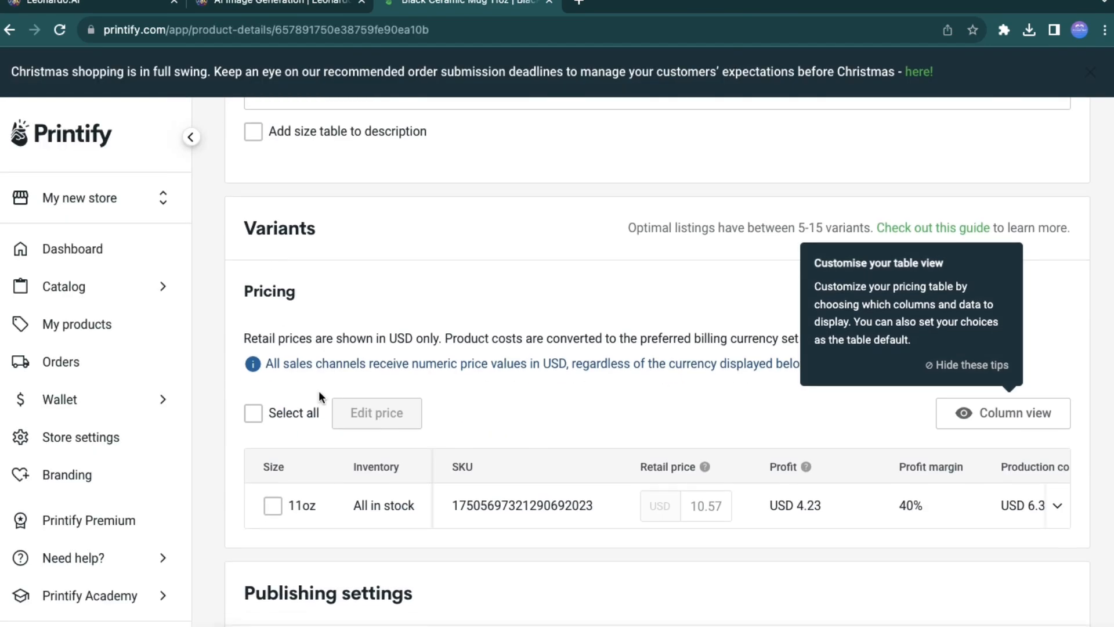
pyautogui.scroll(-3, 319, 391)
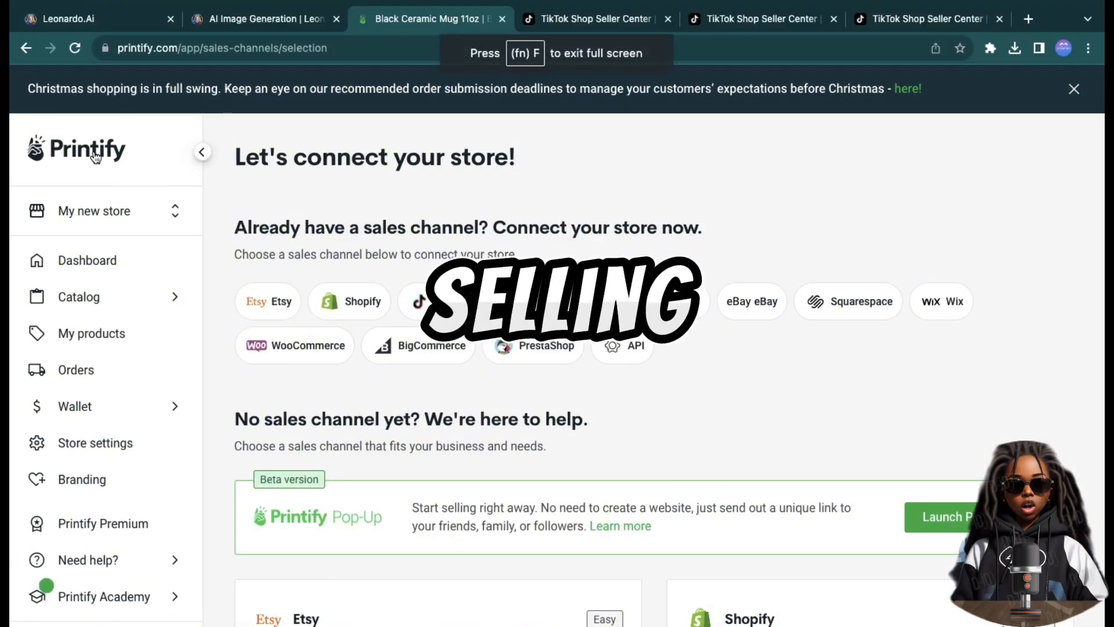
# - Return to the Printify dashboard and add a new store with TikTok US as the sales channel
pyautogui.click(96, 157)
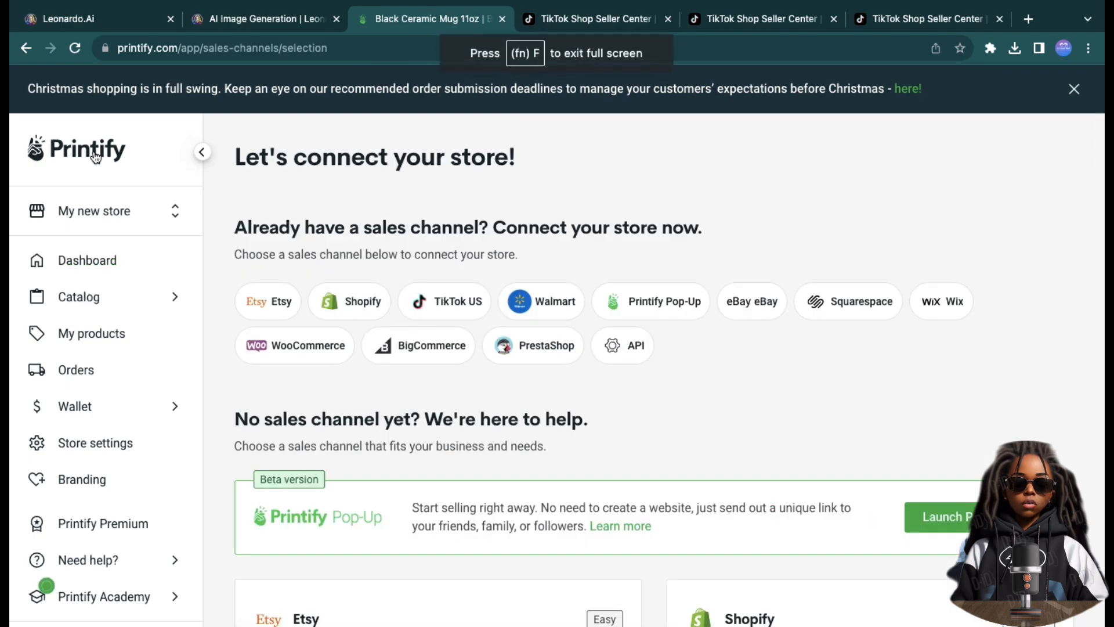
pyautogui.click(98, 154)
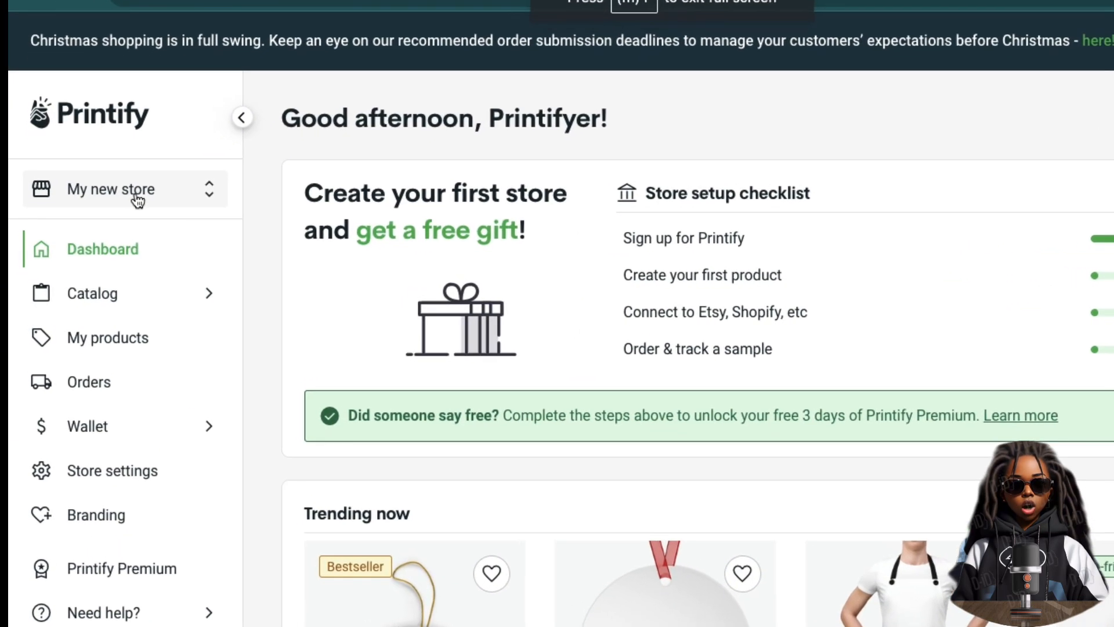
pyautogui.click(116, 217)
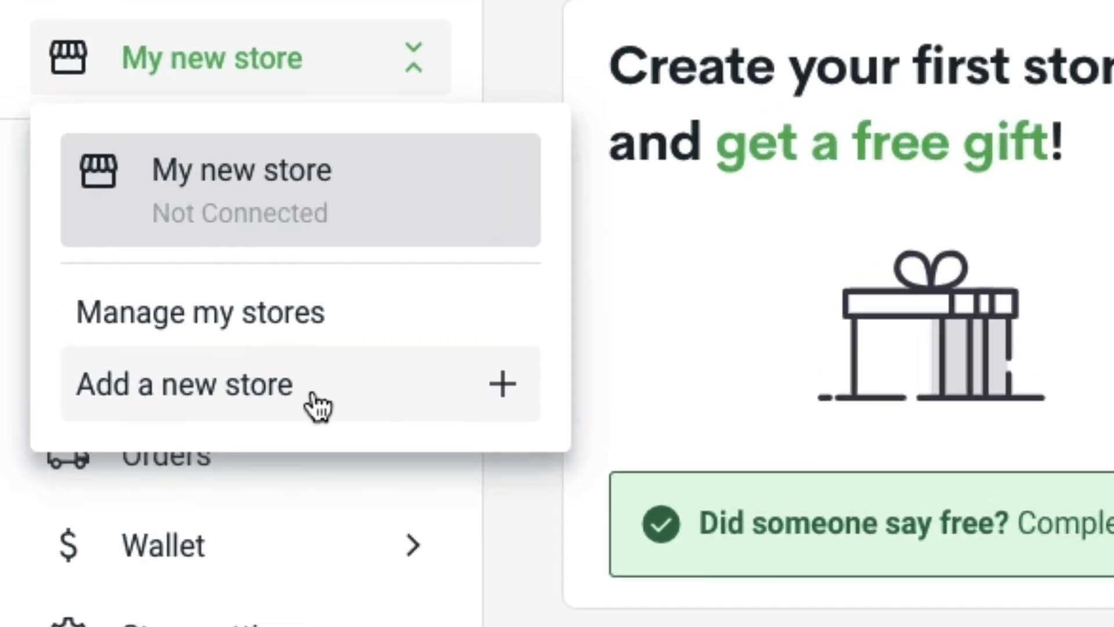
pyautogui.click(313, 405)
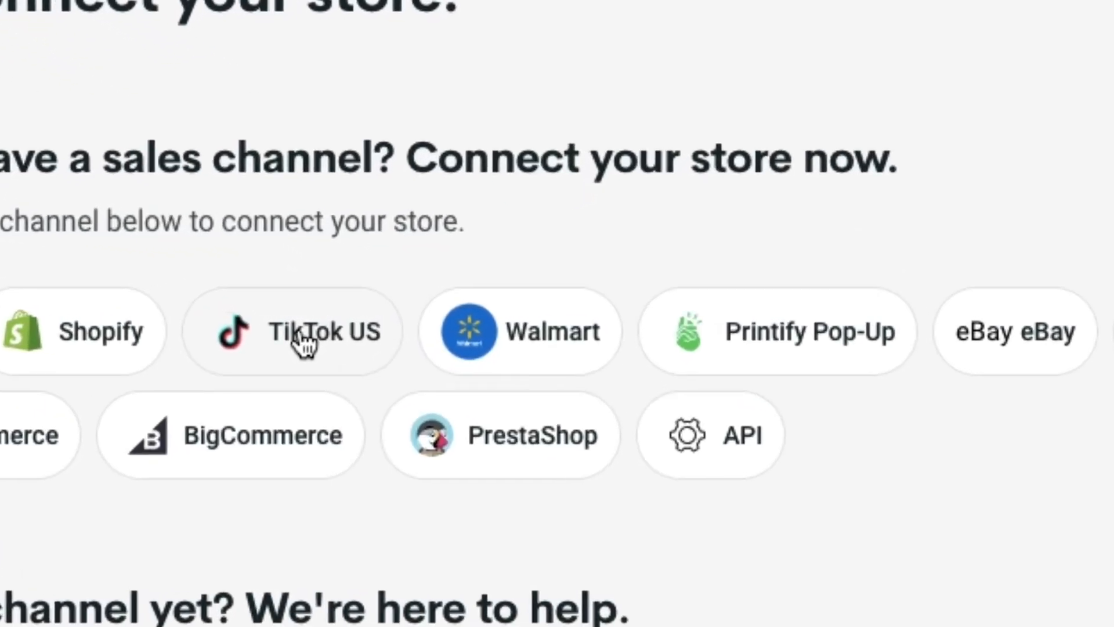
pyautogui.click(246, 348)
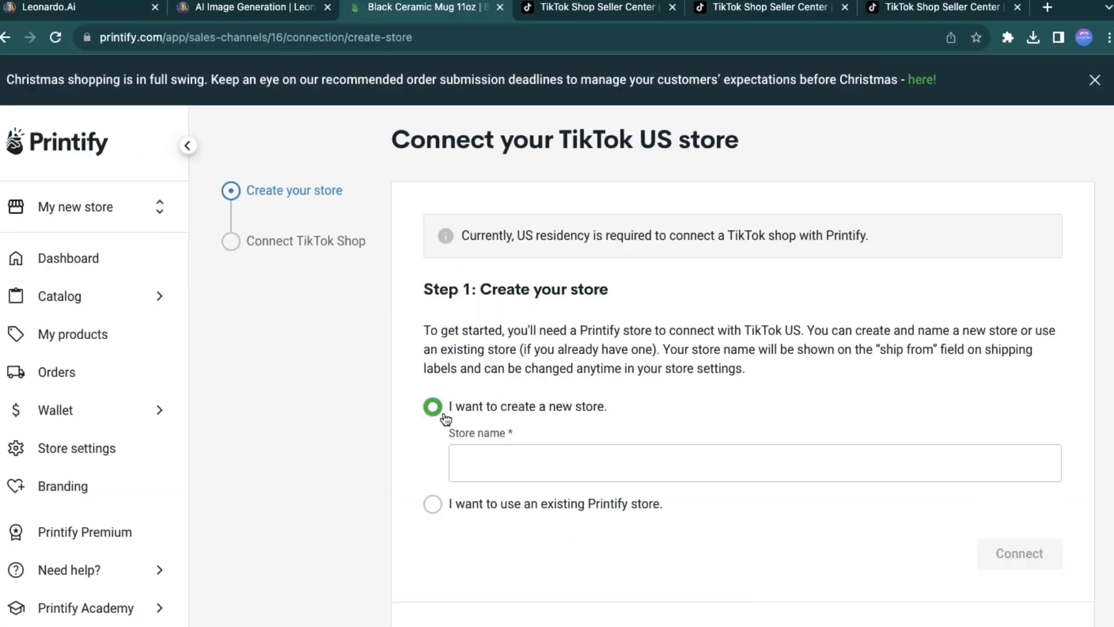
# - Name the new store "Cool Coffee Mugs" and connect it
pyautogui.click(483, 460)
pyautogui.write('Cool Coffe')
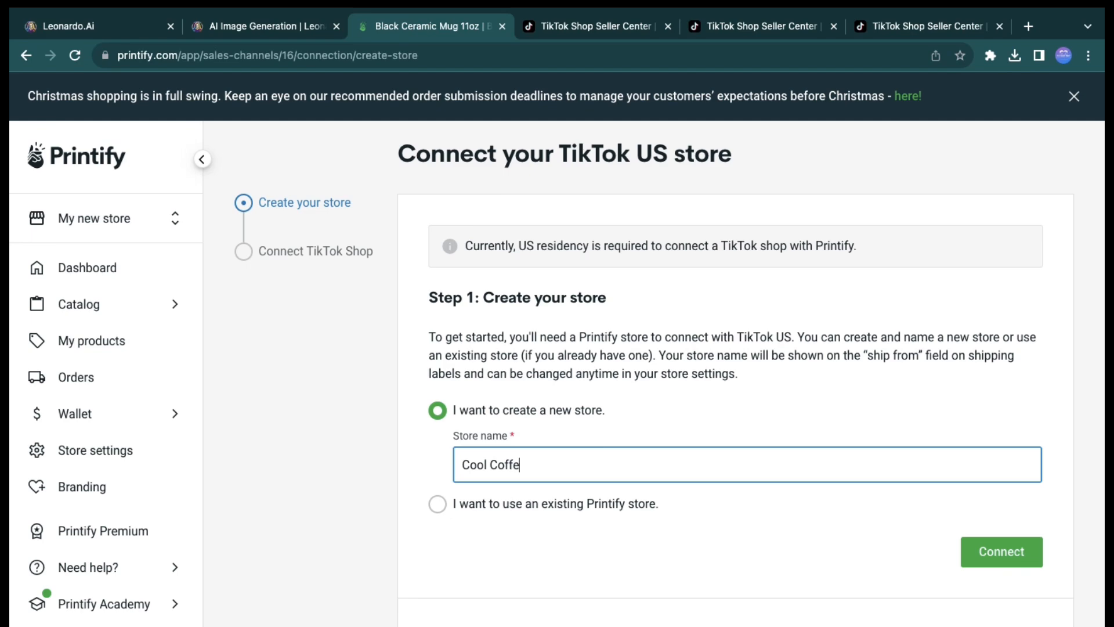
pyautogui.write('e Mugs')
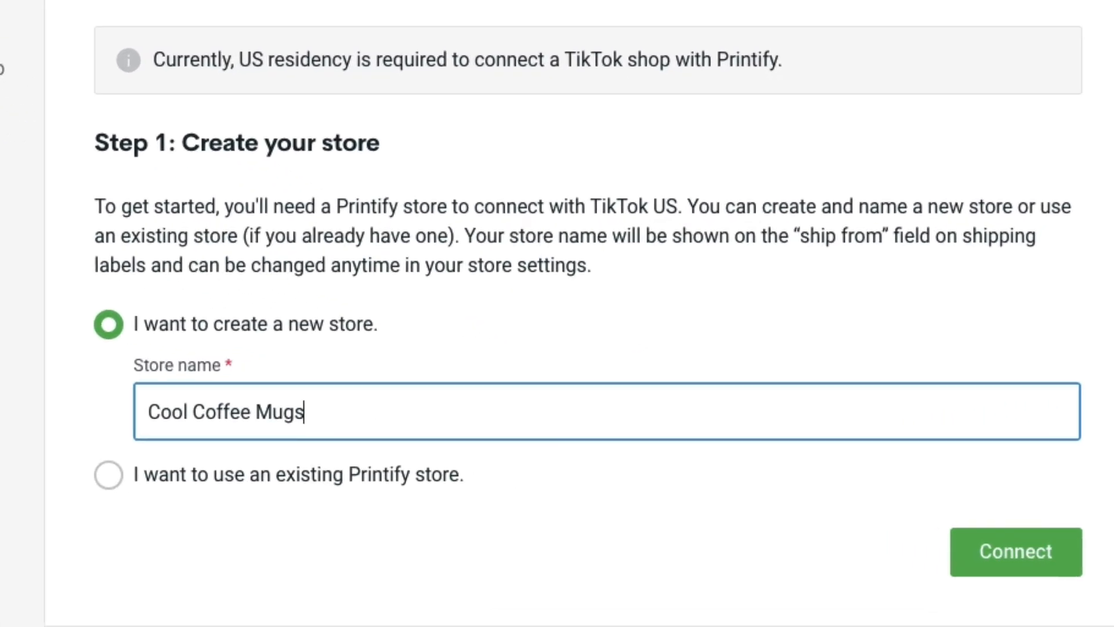
pyautogui.hotkey('shift', 'Tab')
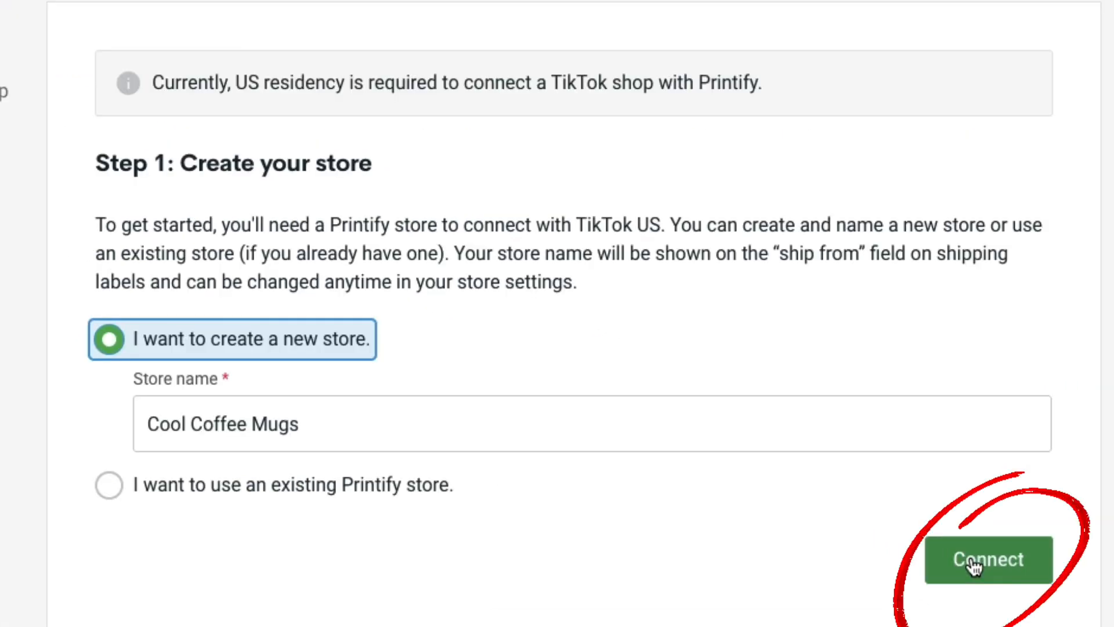
pyautogui.click(974, 566)
# - Confirm having a TikTok Shop account with the "Seller shipping" option selected, and start connecting the TikTok Shop
pyautogui.click(438, 325)
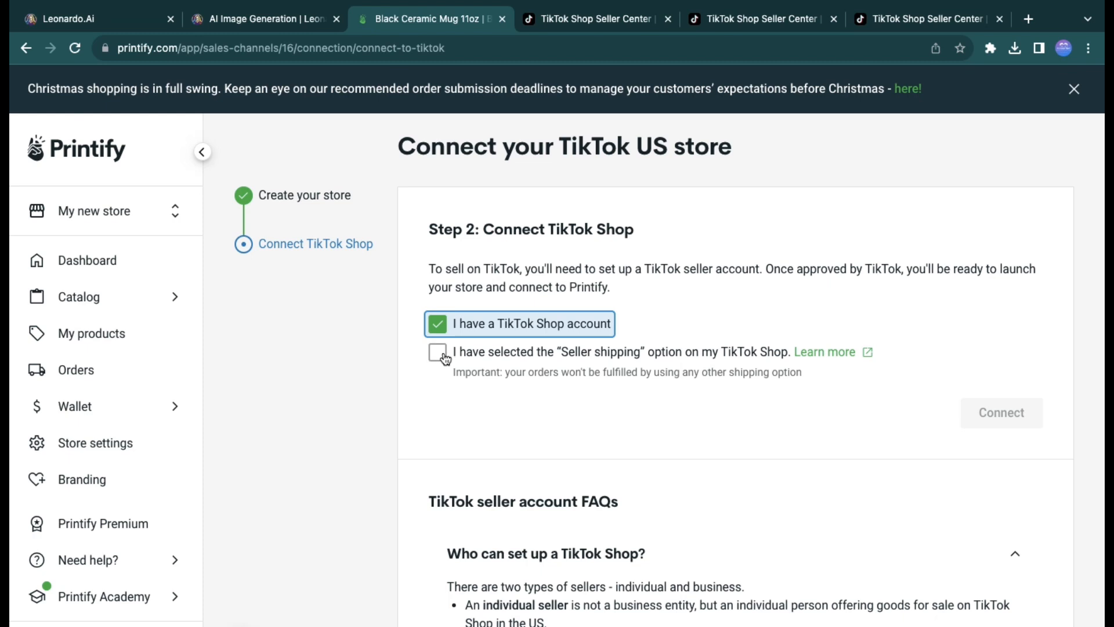
pyautogui.click(438, 353)
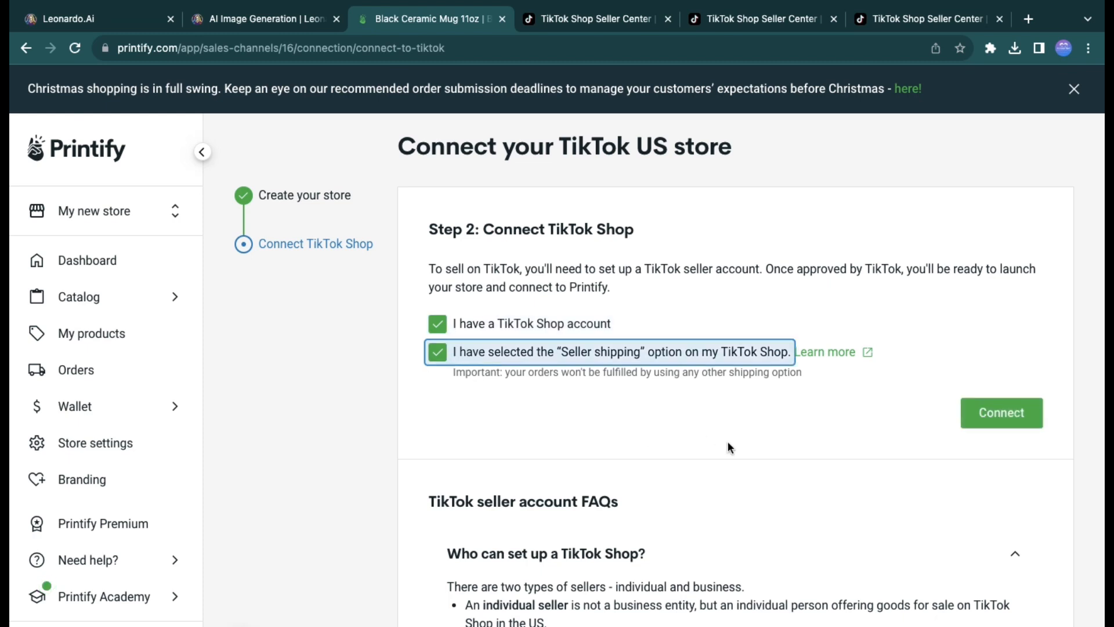
pyautogui.scroll(-1, 951, 415)
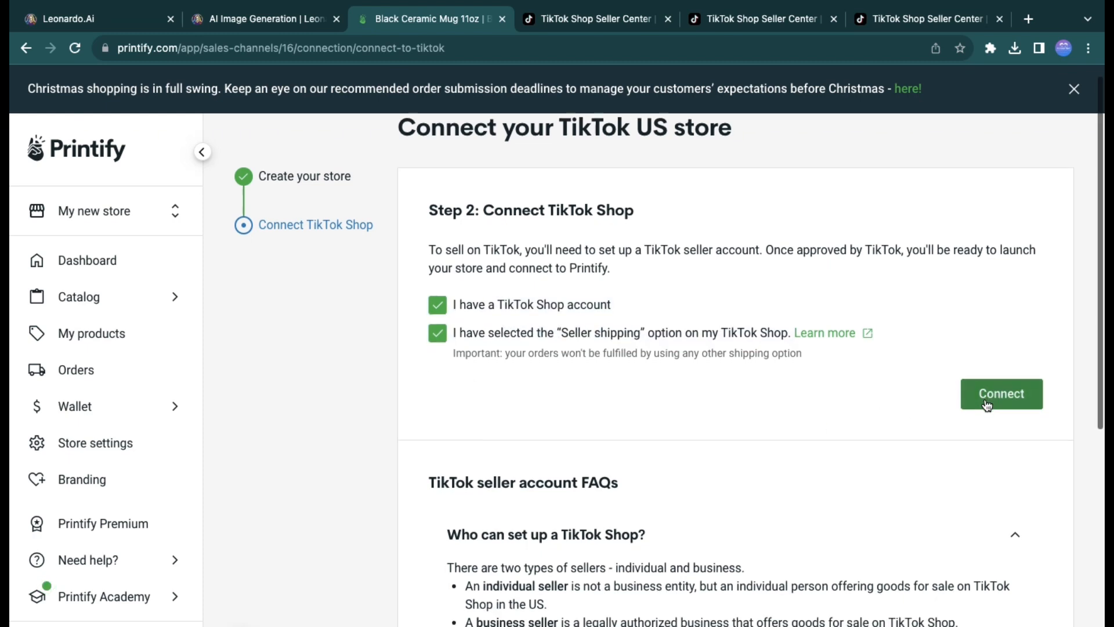
pyautogui.click(987, 398)
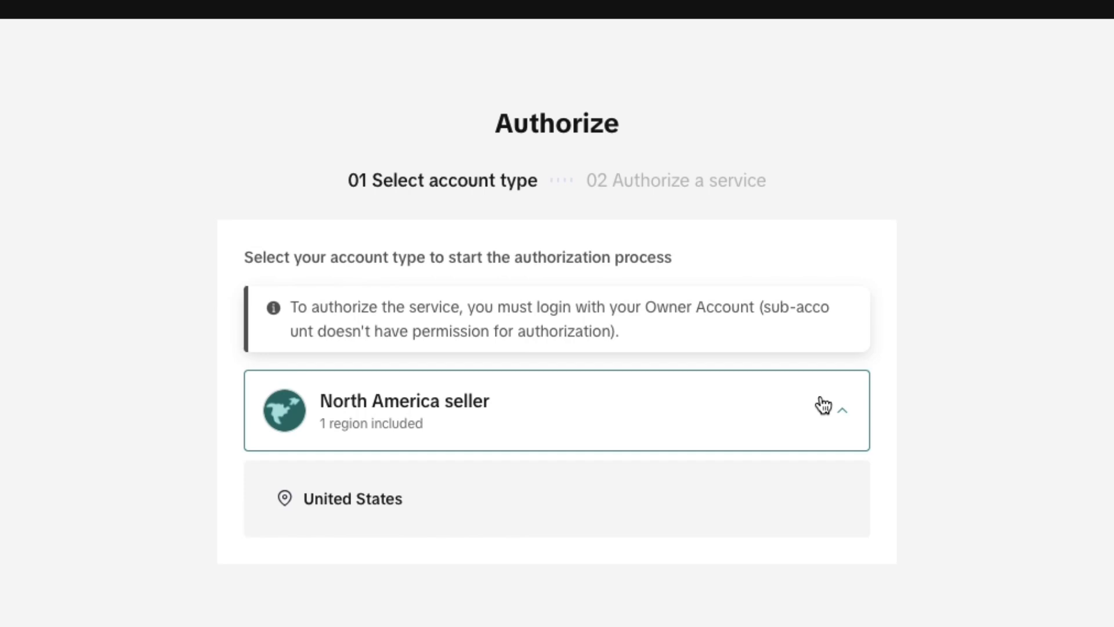
pyautogui.moveTo(814, 471)
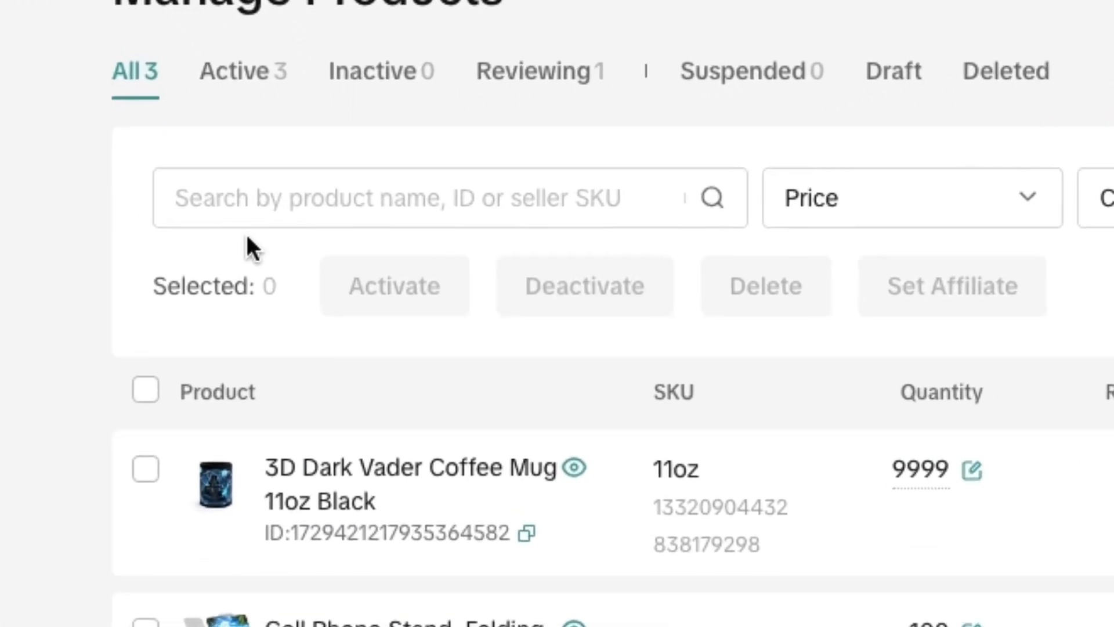
# - View the enlarged product image of the 3D Dark Vader Coffee Mug in TikTok Shop Seller Center and close it
pyautogui.click(216, 485)
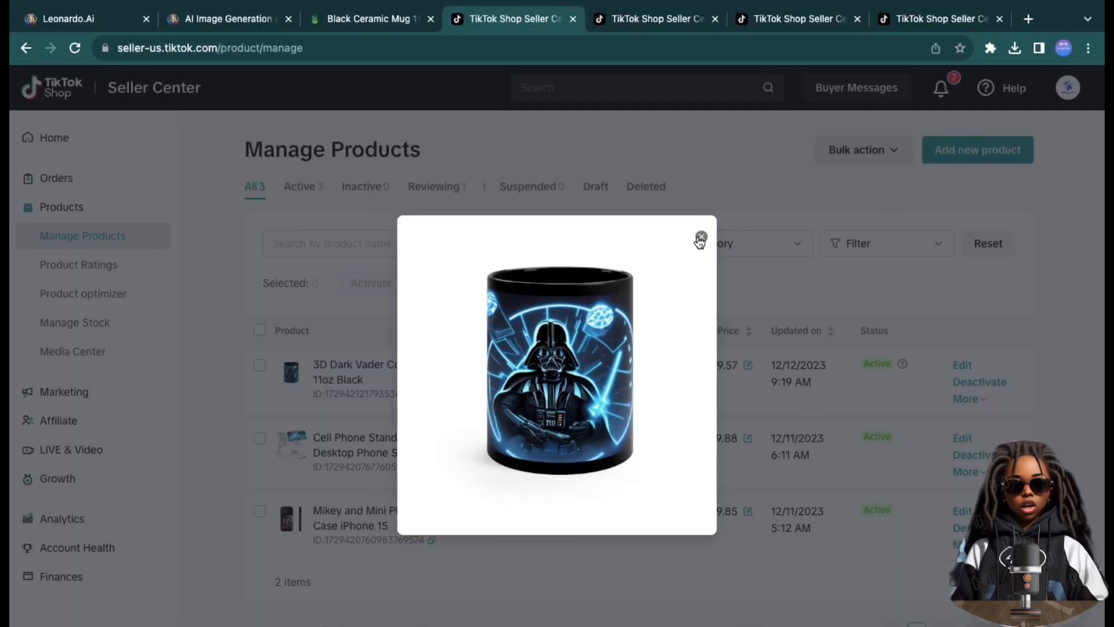
pyautogui.click(700, 238)
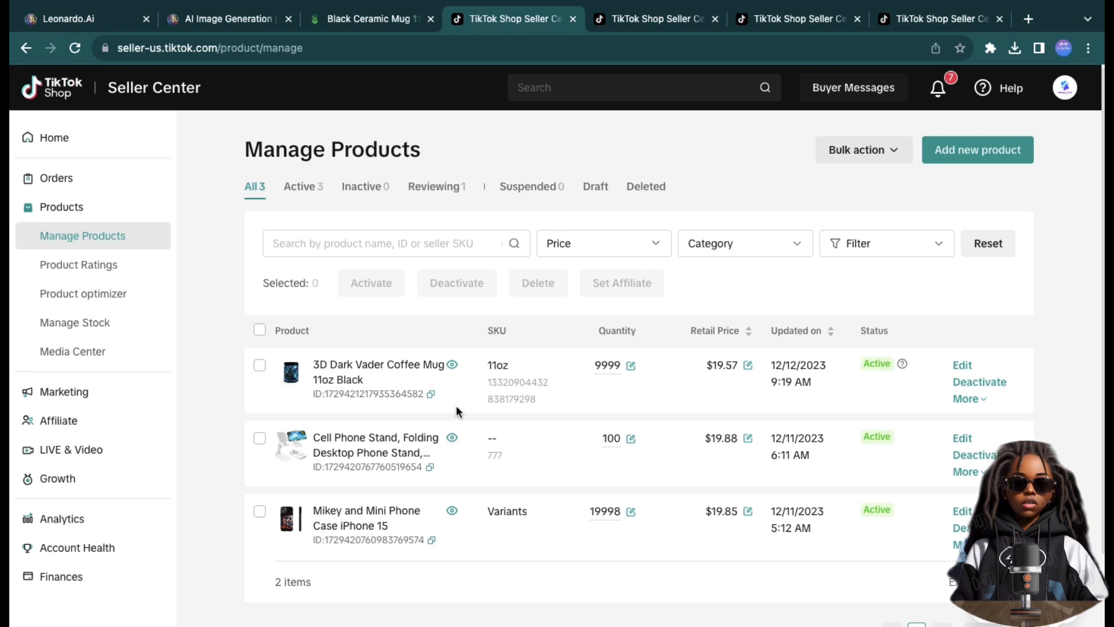